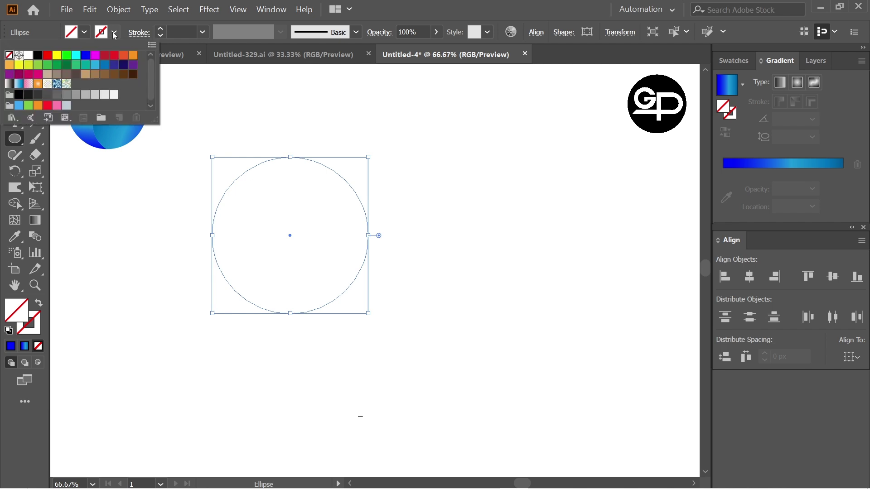
# Give the circle a black stroke and duplicate it into a two-by-two arrangement, each copy offset by half the circle's width.
pyautogui.click(38, 54)
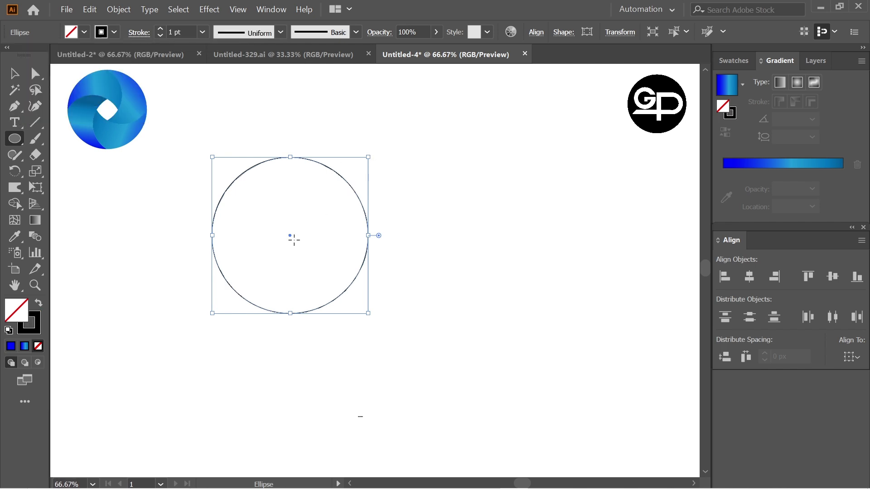
pyautogui.moveTo(290, 235); pyautogui.dragTo(368, 236)
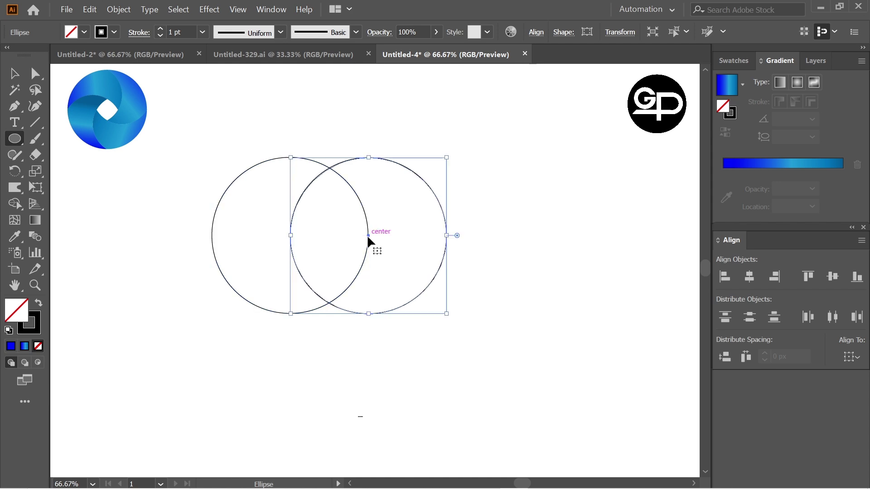
pyautogui.click(14, 73)
pyautogui.moveTo(209, 127); pyautogui.dragTo(439, 316)
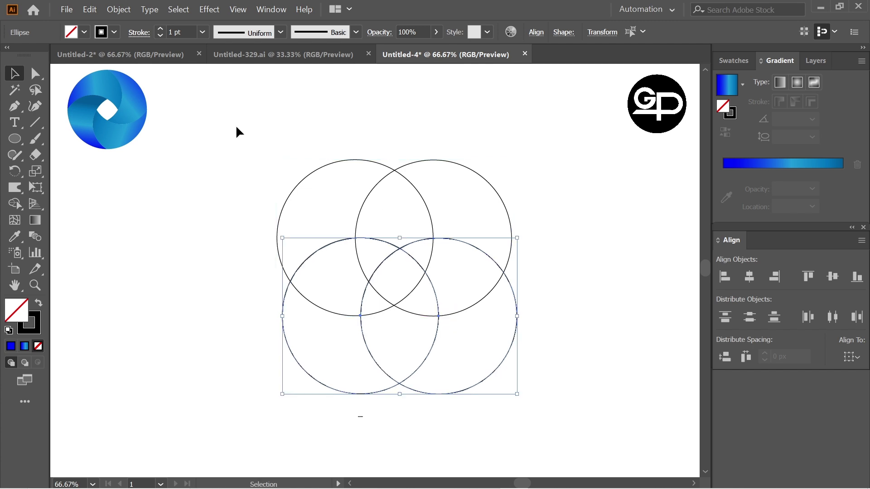
# Nudge the lower-right circle leftward until it lines up directly beneath the upper-right circle.
pyautogui.click(531, 306)
pyautogui.click(517, 307)
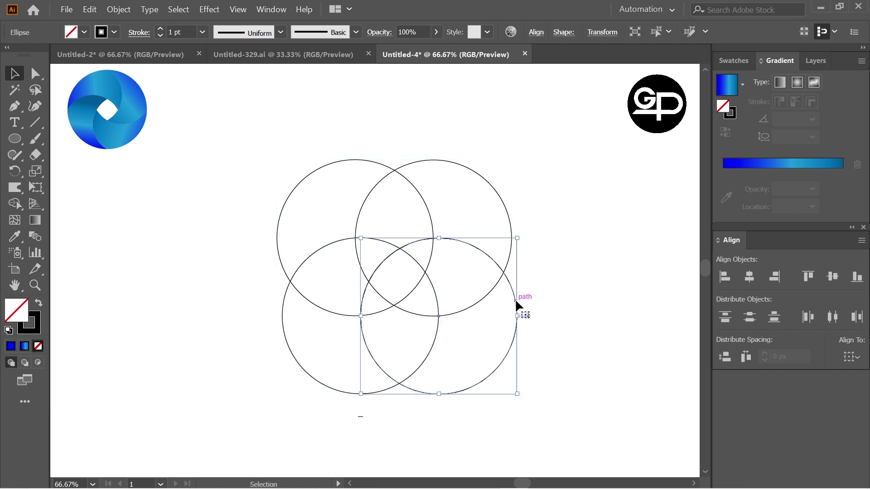
pyautogui.press('Left')
pyautogui.press('Left')
pyautogui.press('Left')
pyautogui.press('Left')
pyautogui.press('Left')
pyautogui.press('Left')
pyautogui.press('Left')
pyautogui.press('Left')
pyautogui.press('Left')
pyautogui.press('Left')
pyautogui.press('Left')
pyautogui.press('Left')
pyautogui.press('Left')
pyautogui.press('Left')
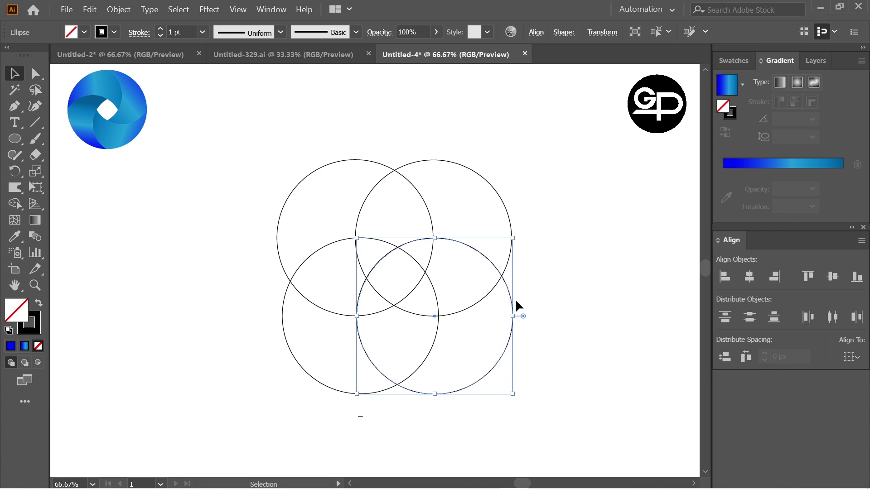
pyautogui.press('Left')
pyautogui.press('Left')
pyautogui.press('Left')
pyautogui.press('Left')
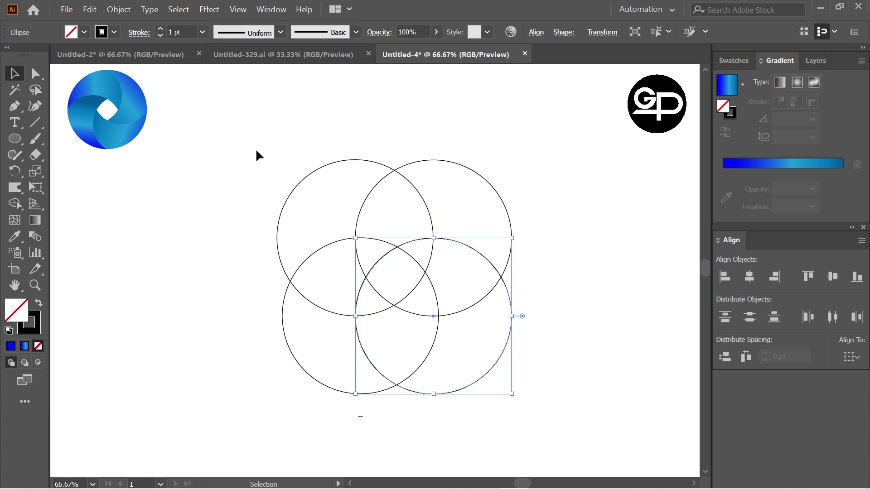
# Shift the lower-left circle leftward until it lines up directly beneath the upper-left circle.
pyautogui.moveTo(229, 136); pyautogui.dragTo(628, 408)
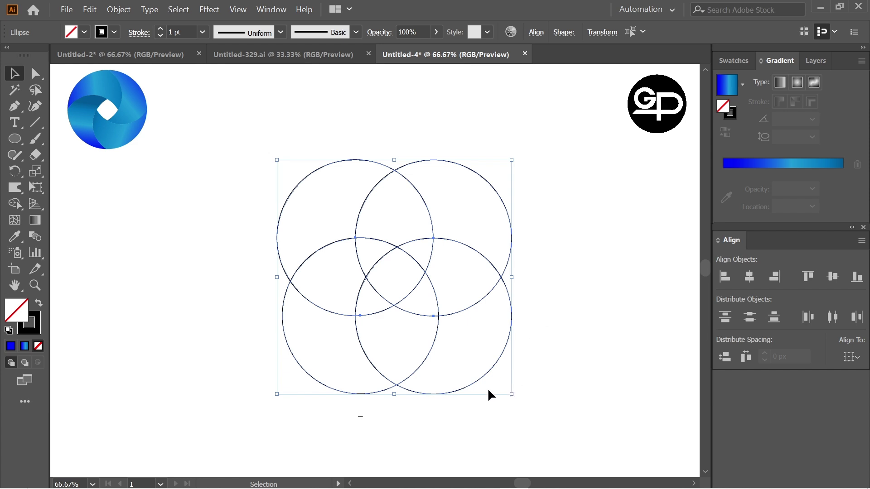
pyautogui.click(536, 324)
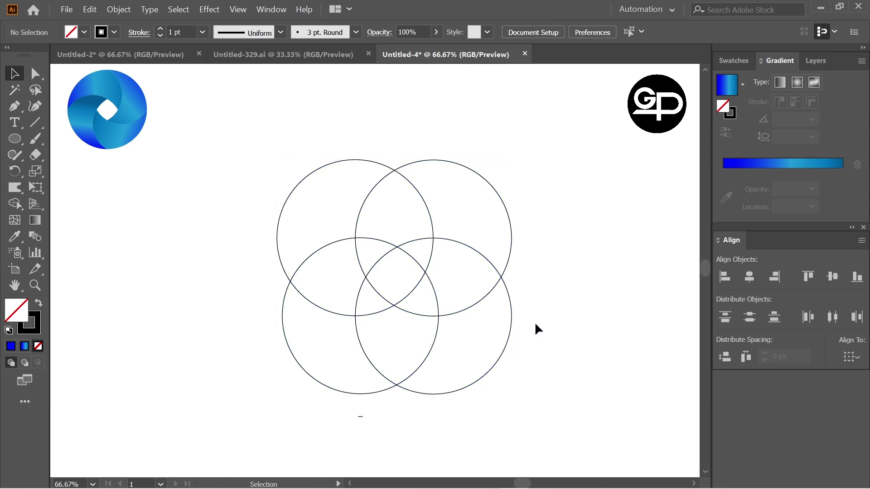
pyautogui.click(302, 370)
pyautogui.hotkey('shift', 'Left')
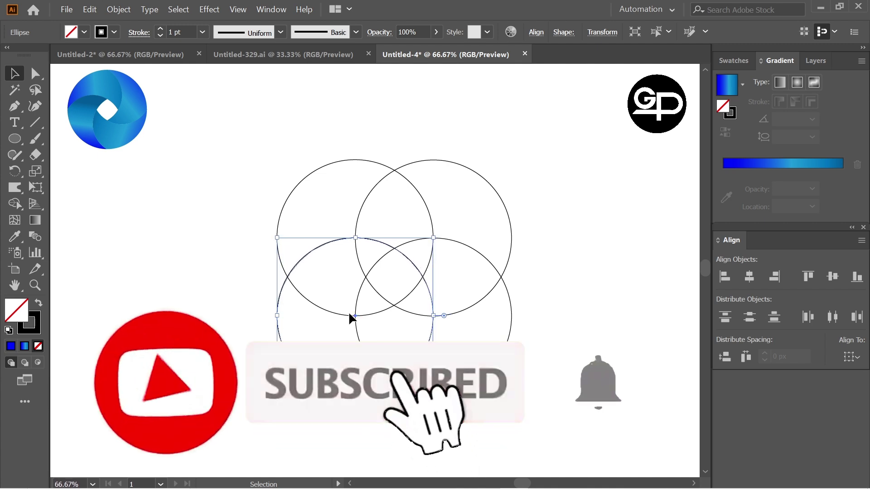
pyautogui.click(535, 225)
pyautogui.moveTo(279, 138); pyautogui.dragTo(550, 398)
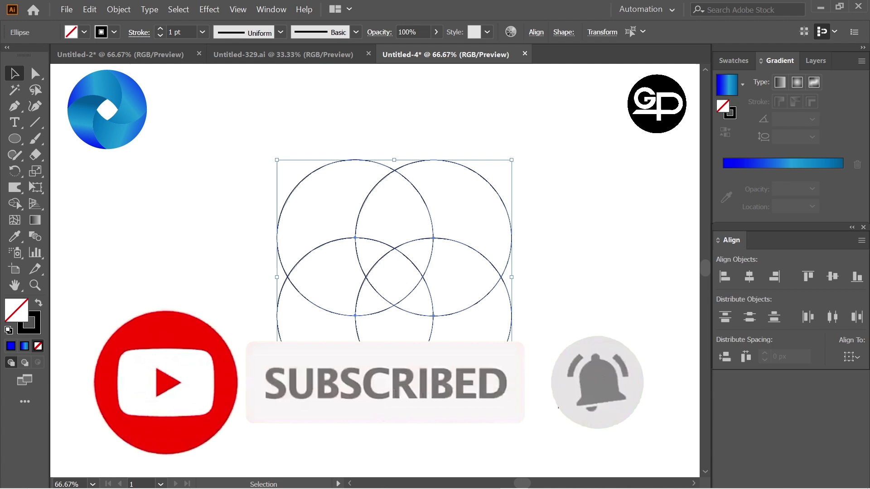
pyautogui.click(582, 270)
# Draw a horizontal and a vertical line extending past the circles and nudge the vertical one onto the circles' intersections.
pyautogui.click(36, 123)
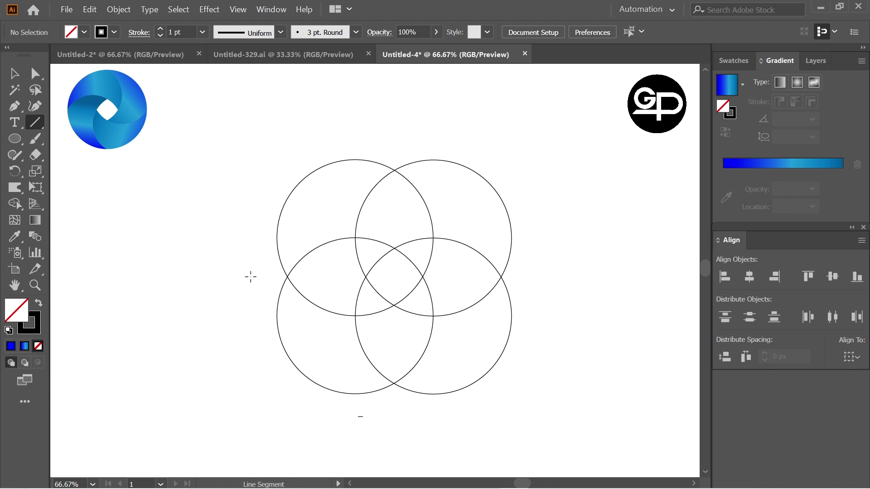
pyautogui.moveTo(251, 276); pyautogui.dragTo(541, 277)
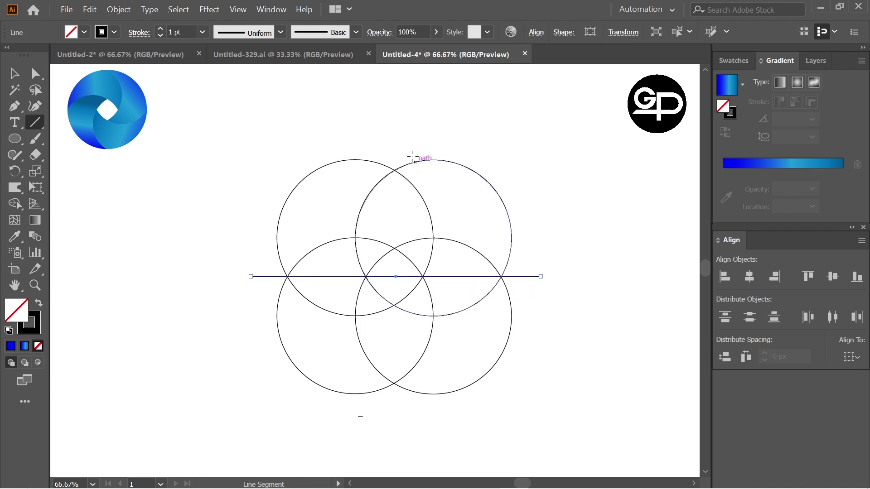
pyautogui.moveTo(389, 141); pyautogui.dragTo(390, 435)
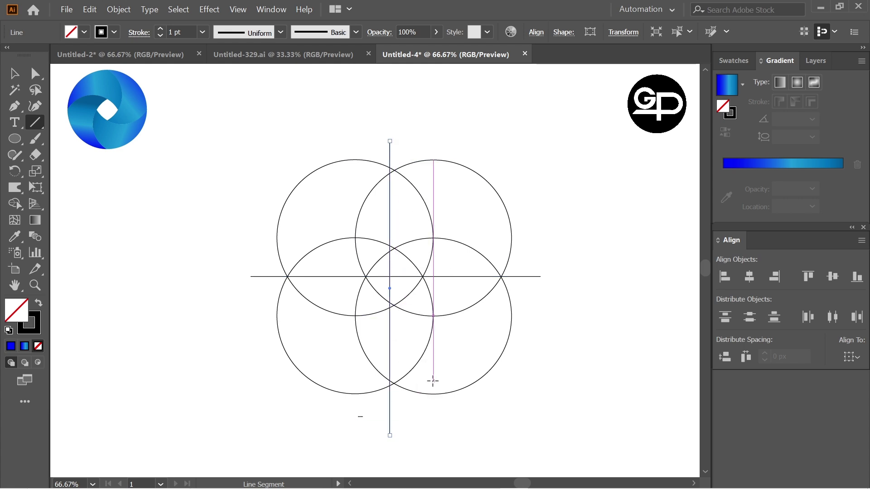
pyautogui.press('Right')
pyautogui.press('Right')
pyautogui.press('Right')
pyautogui.press('Right')
pyautogui.press('Right')
pyautogui.press('Right')
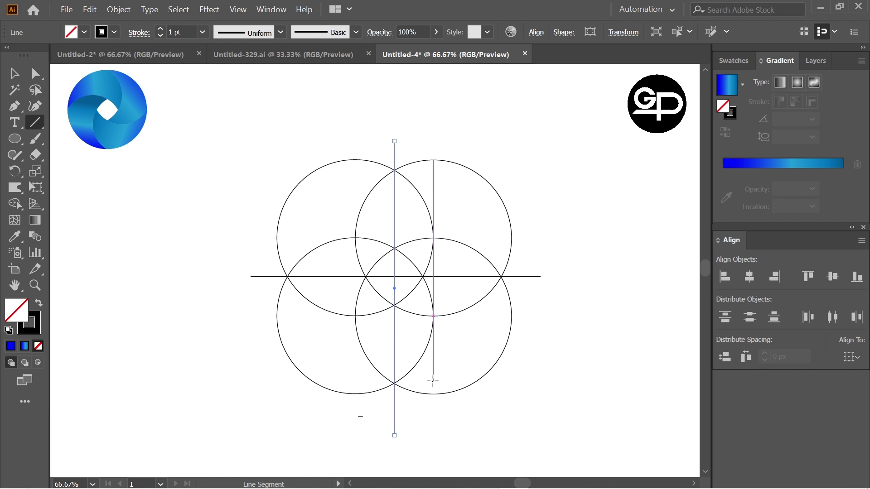
pyautogui.press('v')
pyautogui.click(168, 168)
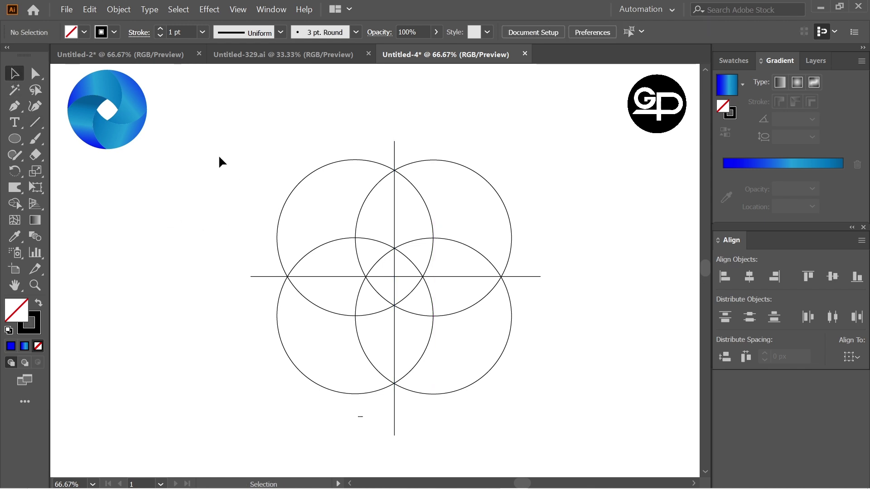
pyautogui.moveTo(219, 157); pyautogui.dragTo(558, 402)
pyautogui.click(596, 305)
# Draw a large circle centred on the crossing of the two lines, reaching the four outer circle intersections.
pyautogui.click(15, 139)
pyautogui.click(73, 170)
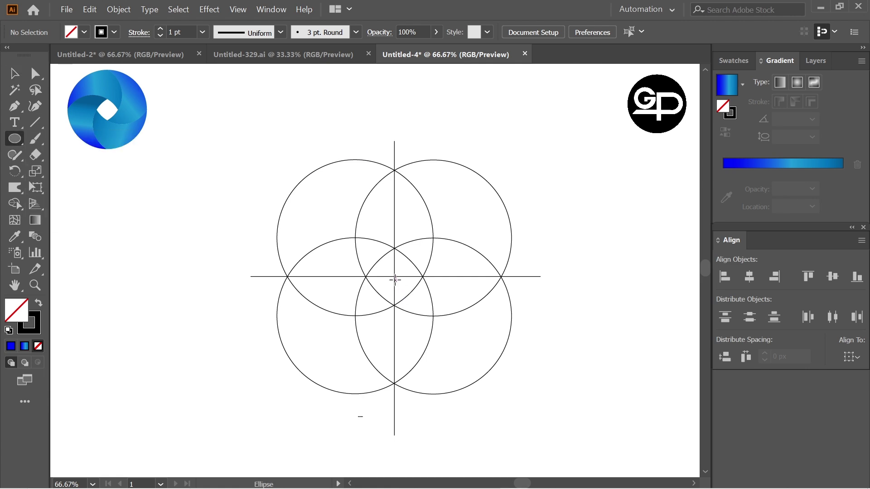
pyautogui.moveTo(394, 276)
pyautogui.mouseDown()
pyautogui.moveTo(466, 355)
pyautogui.moveTo(508, 369)
pyautogui.moveTo(501, 370)
pyautogui.mouseUp()
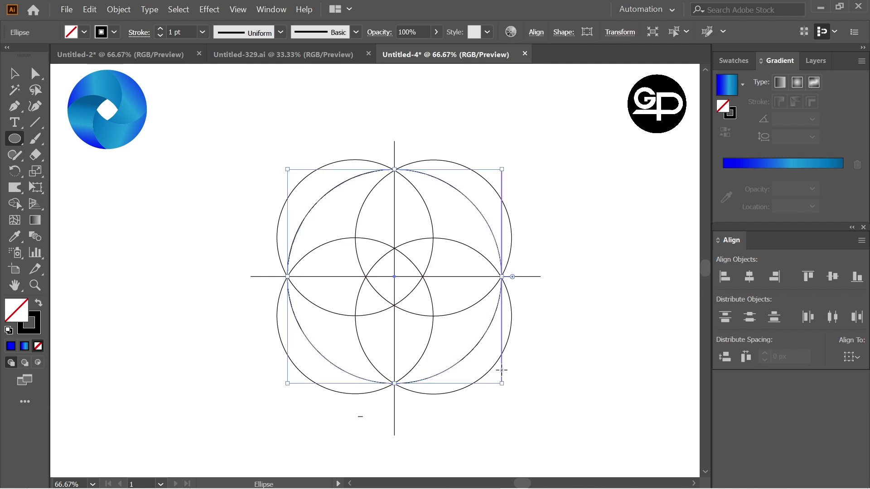
pyautogui.click(14, 73)
pyautogui.click(285, 159)
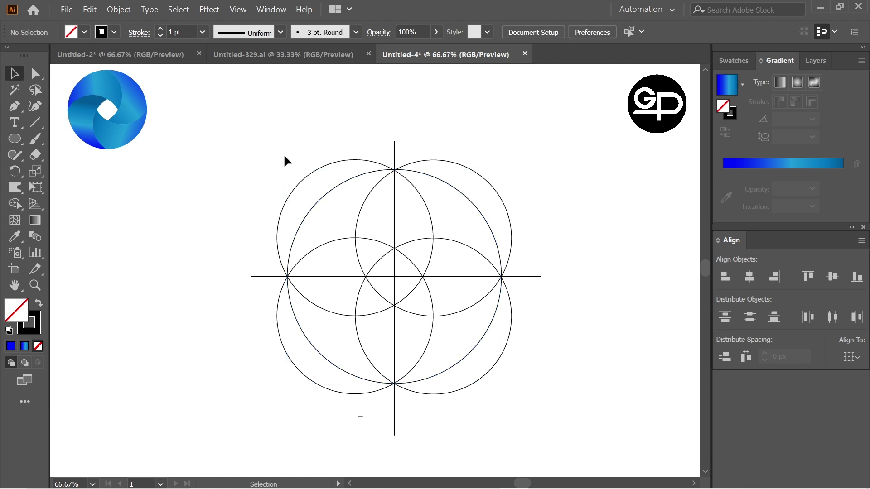
# Adjust the large circle so its top anchor sits exactly on the upper intersection of the small circles and vertical line.
pyautogui.click(423, 171)
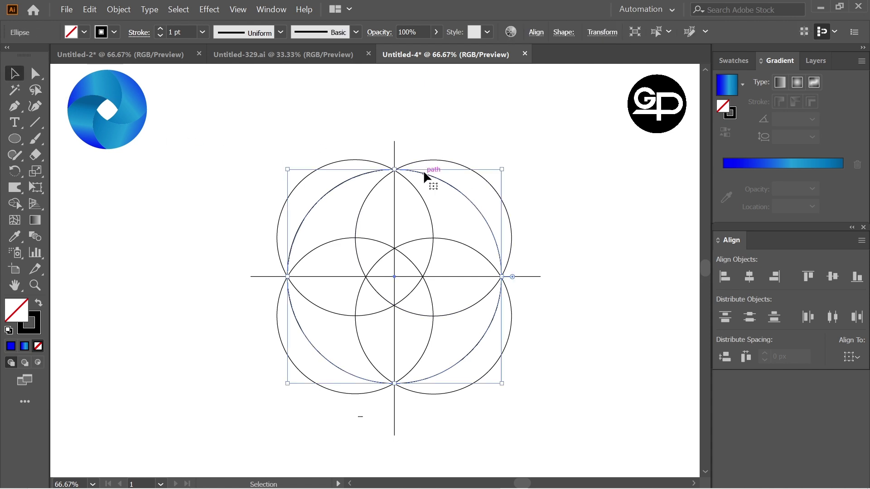
pyautogui.scroll(5, 409, 195)
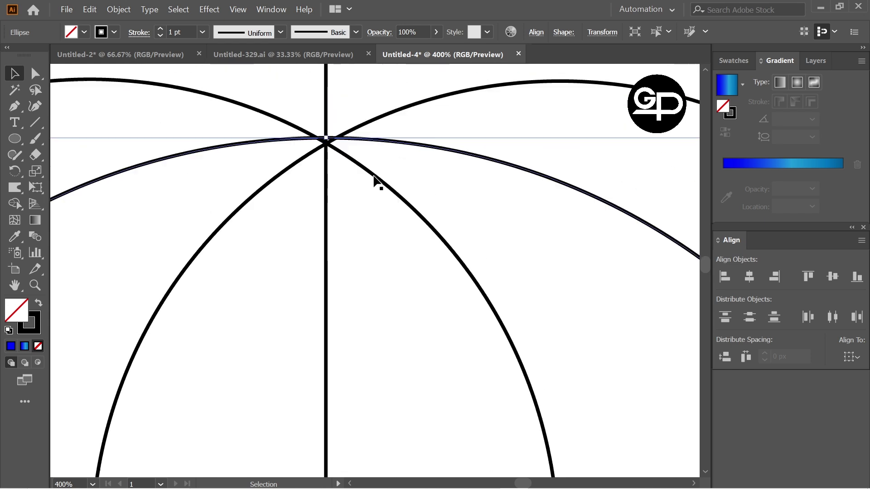
pyautogui.moveTo(325, 140); pyautogui.dragTo(327, 145)
pyautogui.scroll(-3, 352, 165)
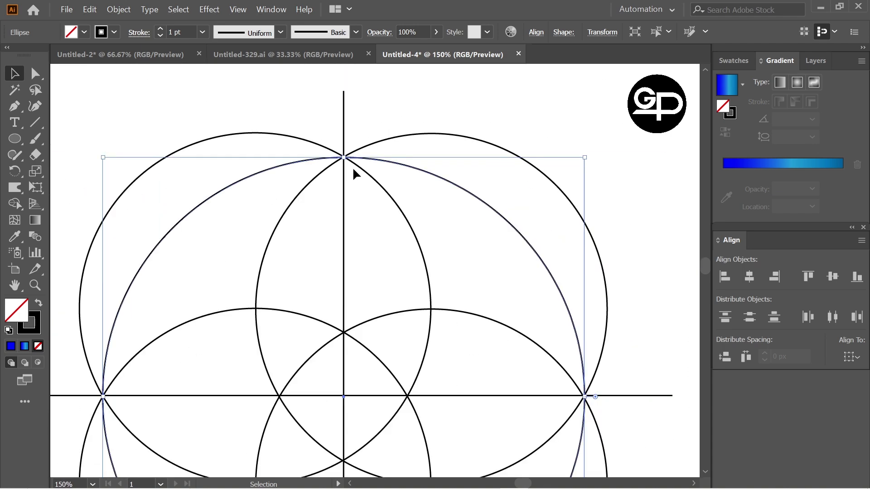
pyautogui.scroll(-2, 357, 173)
pyautogui.click(378, 375)
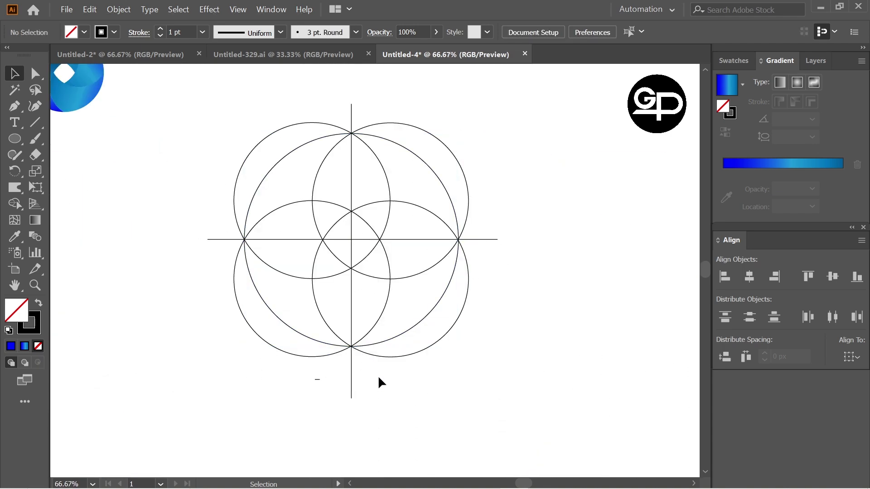
pyautogui.moveTo(194, 122); pyautogui.dragTo(515, 344)
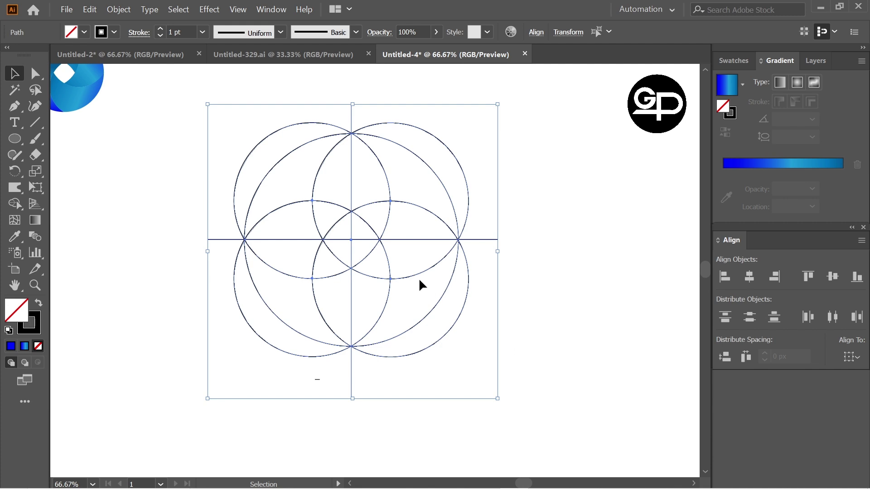
pyautogui.scroll(2, 419, 281)
pyautogui.hscroll(-2, 442, 254)
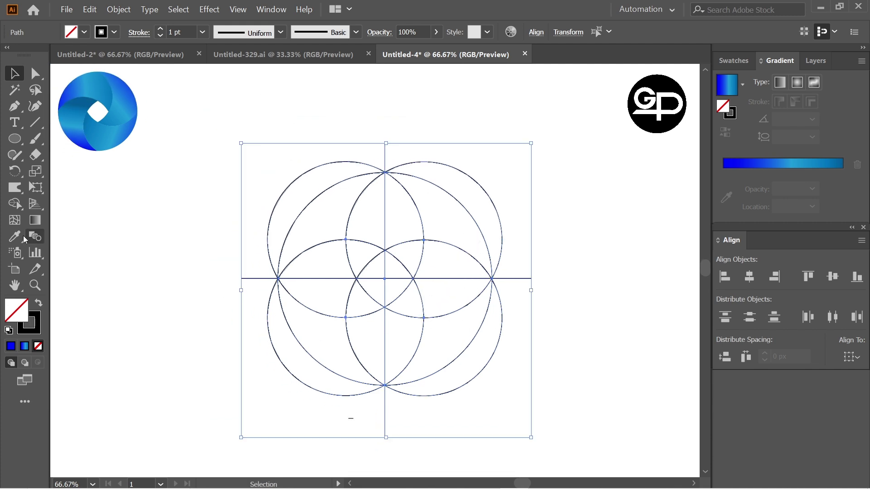
pyautogui.click(15, 204)
pyautogui.hscroll(2, 357, 154)
pyautogui.scroll(1, 357, 154)
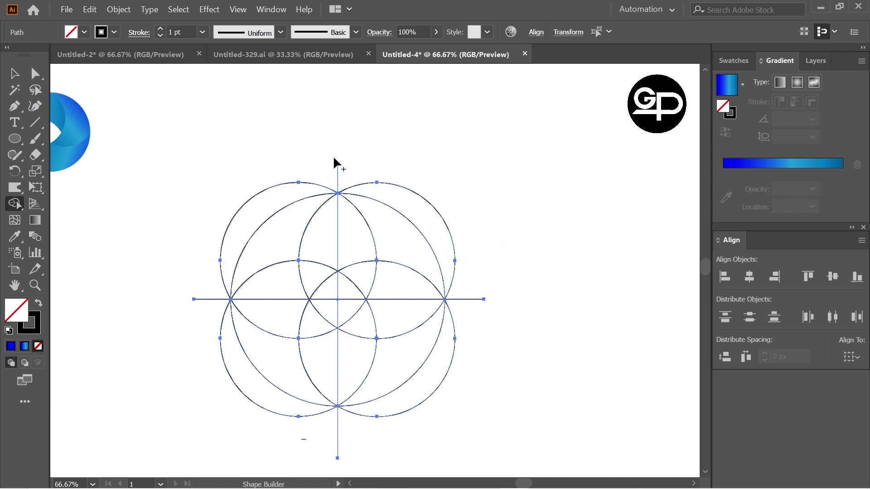
pyautogui.keyDown('ctrl'); pyautogui.click(364, 159); pyautogui.keyUp('ctrl')
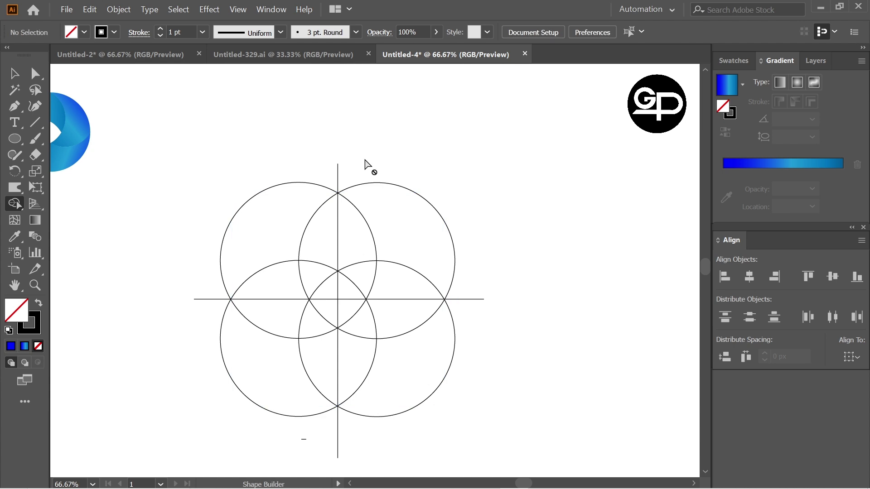
pyautogui.hotkey('ctrl', 'z')
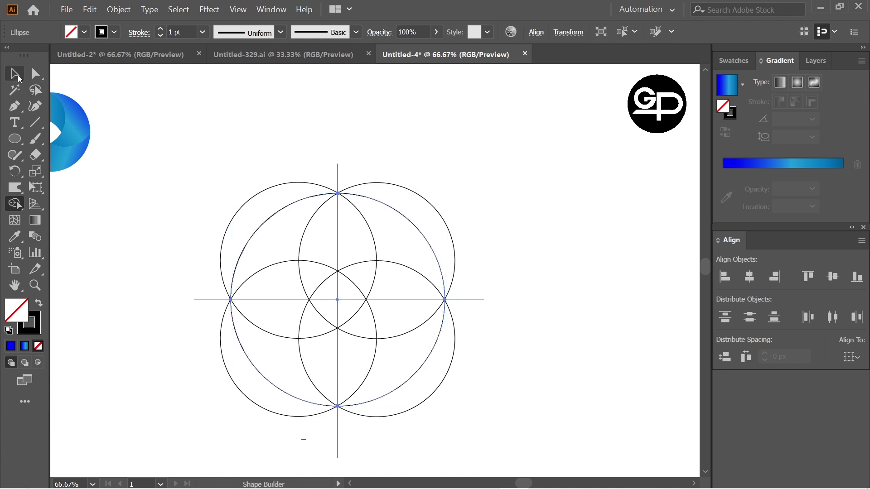
# Select all the artwork and use Shape Builder to remove the four outer crescents and line ends outside the large circle.
pyautogui.click(18, 78)
pyautogui.moveTo(239, 136); pyautogui.dragTo(460, 272)
pyautogui.click(20, 200)
pyautogui.click(68, 202)
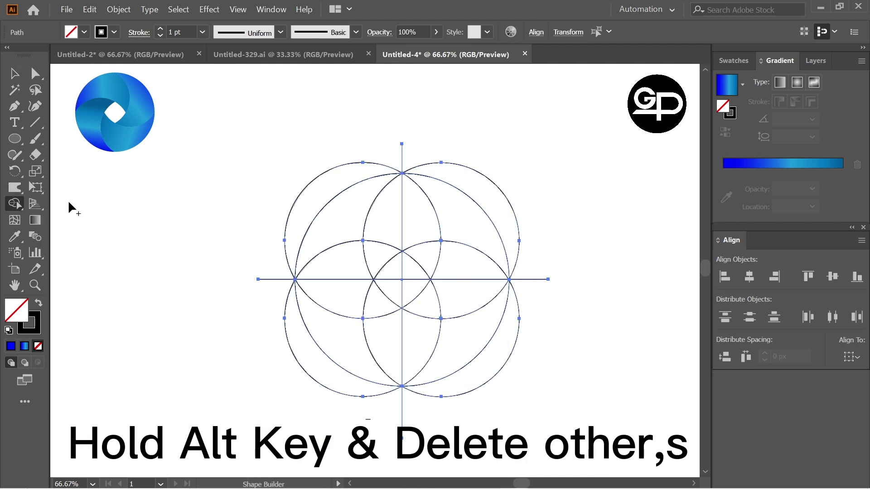
pyautogui.keyDown('alt'); pyautogui.click(334, 174); pyautogui.keyUp('alt')
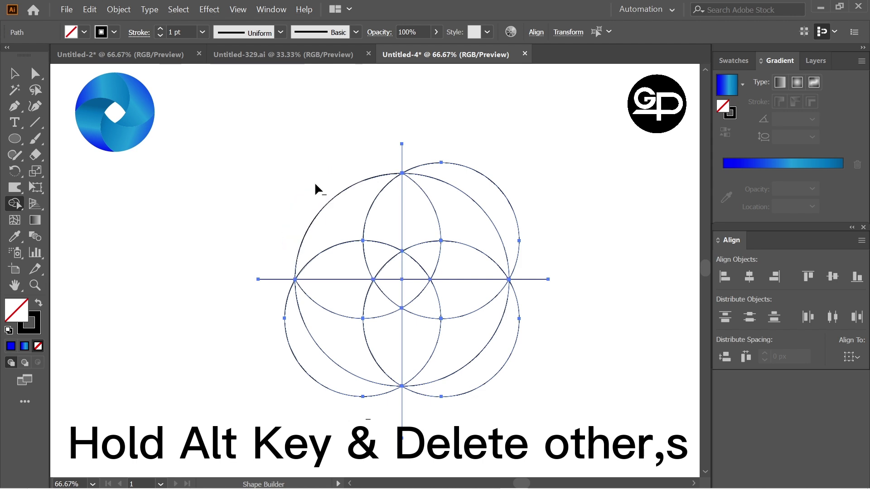
pyautogui.keyDown('alt'); pyautogui.click(491, 194); pyautogui.keyUp('alt')
pyautogui.keyDown('alt'); pyautogui.click(516, 323); pyautogui.keyUp('alt')
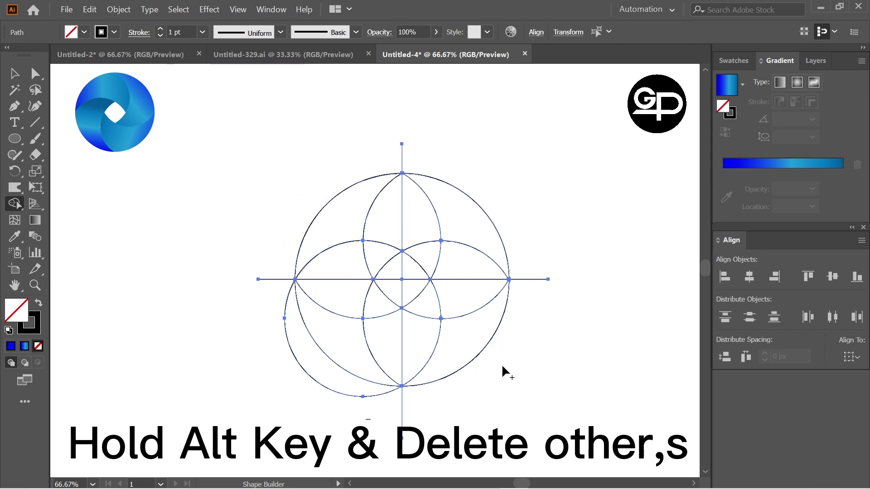
pyautogui.keyDown('alt'); pyautogui.click(298, 384); pyautogui.keyUp('alt')
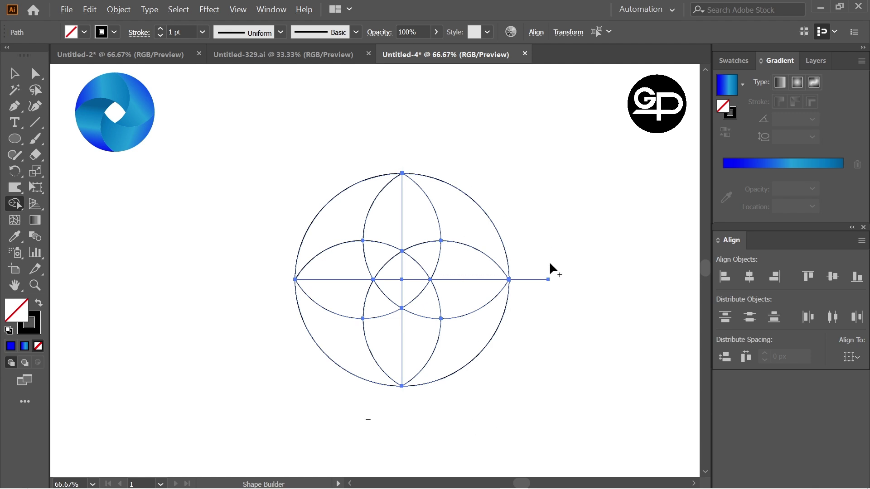
pyautogui.keyDown('alt'); pyautogui.click(537, 280); pyautogui.keyUp('alt')
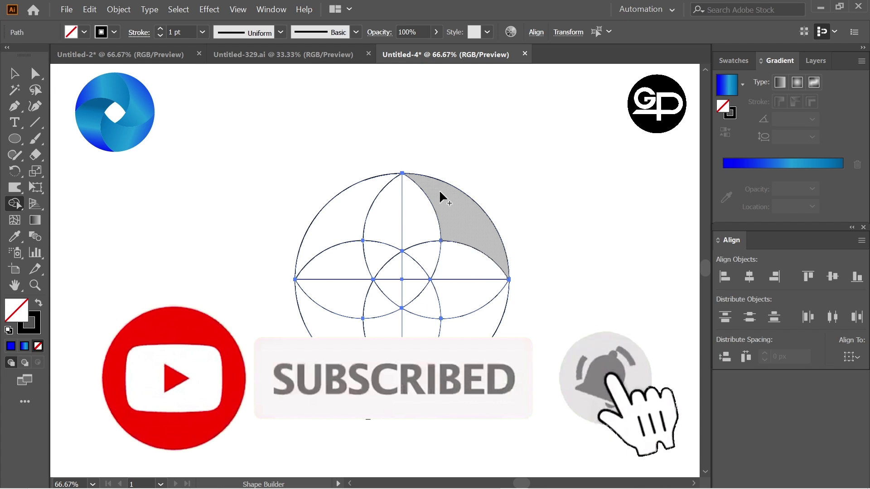
# Merge the regions inside the large circle into four interlocking curved blades around a single central four-sided opening using Shape Builder.
pyautogui.moveTo(431, 185)
pyautogui.mouseDown()
pyautogui.moveTo(458, 228)
pyautogui.moveTo(460, 269)
pyautogui.moveTo(429, 305)
pyautogui.mouseUp()
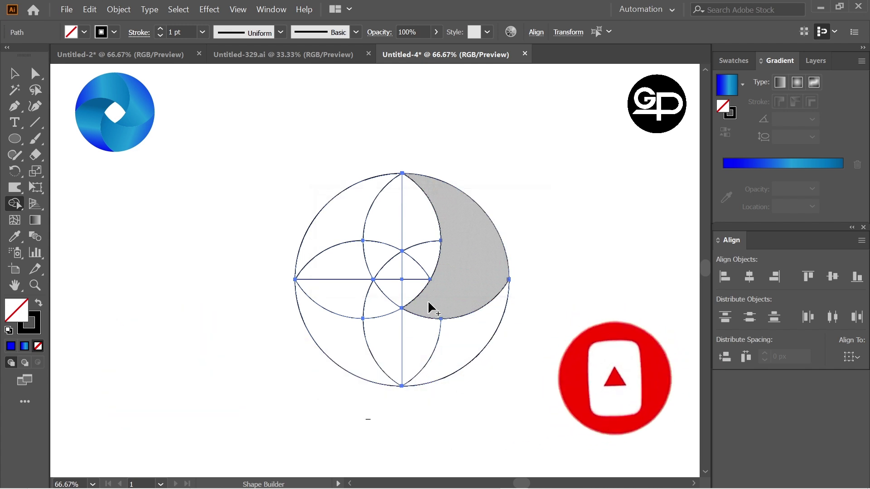
pyautogui.moveTo(338, 217)
pyautogui.mouseDown()
pyautogui.moveTo(400, 231)
pyautogui.moveTo(429, 261)
pyautogui.mouseUp()
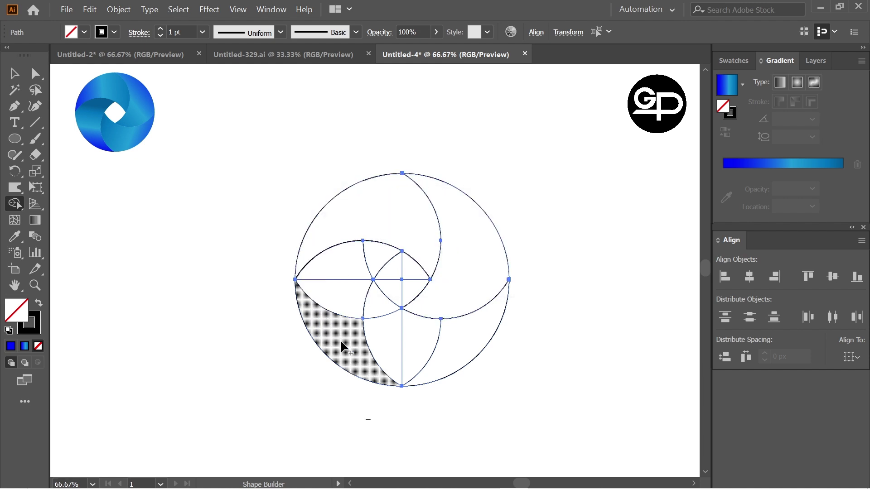
pyautogui.moveTo(342, 347)
pyautogui.mouseDown()
pyautogui.moveTo(333, 284)
pyautogui.moveTo(381, 255)
pyautogui.moveTo(341, 281)
pyautogui.mouseUp()
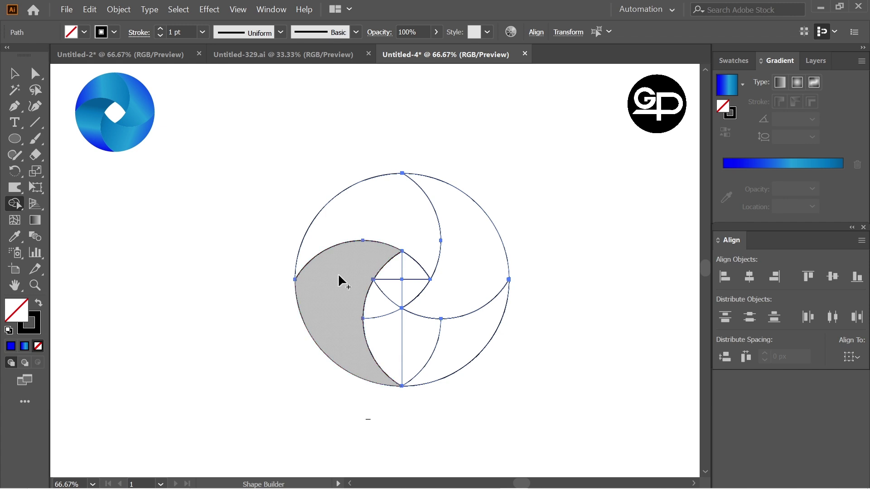
pyautogui.moveTo(479, 330)
pyautogui.mouseDown()
pyautogui.moveTo(457, 343)
pyautogui.moveTo(398, 334)
pyautogui.moveTo(383, 306)
pyautogui.mouseUp()
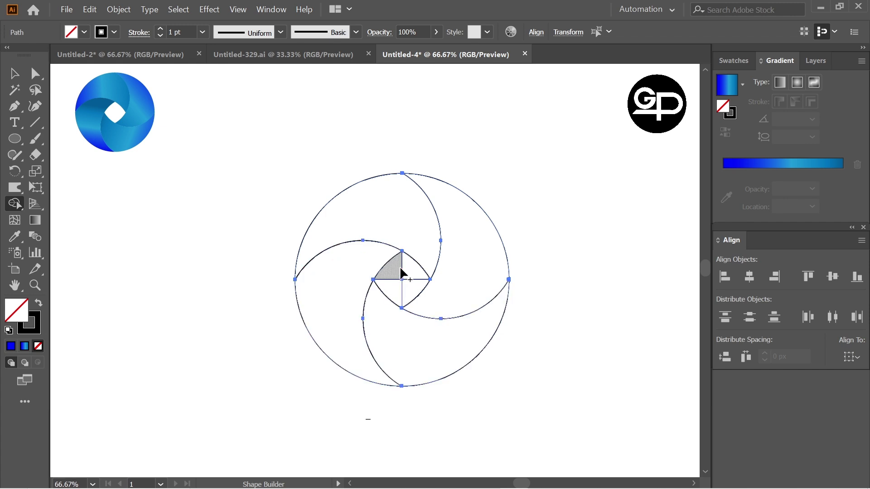
pyautogui.moveTo(407, 294); pyautogui.dragTo(395, 280)
pyautogui.press('v')
pyautogui.click(288, 156)
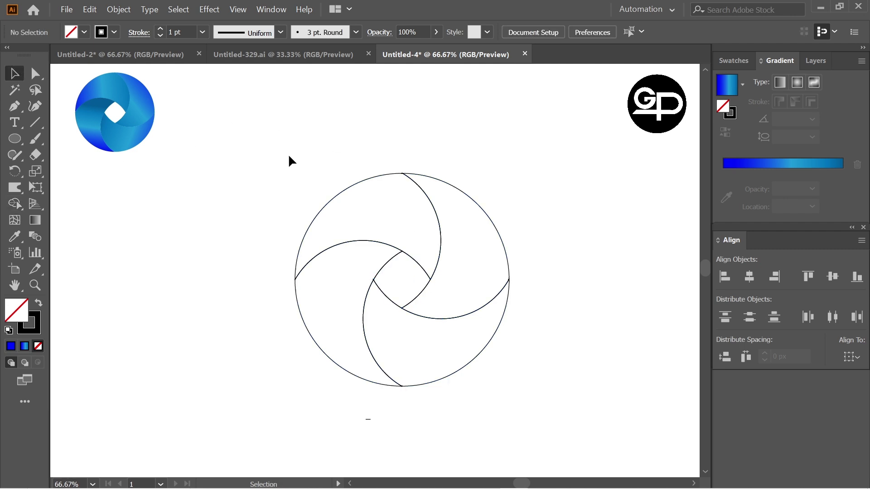
pyautogui.moveTo(275, 147); pyautogui.dragTo(551, 284)
pyautogui.click(548, 231)
pyautogui.moveTo(216, 165); pyautogui.dragTo(546, 346)
pyautogui.click(548, 193)
# Fill the upper-right blade with the blue linear gradient preset and change its first colour stop to pure blue.
pyautogui.click(486, 217)
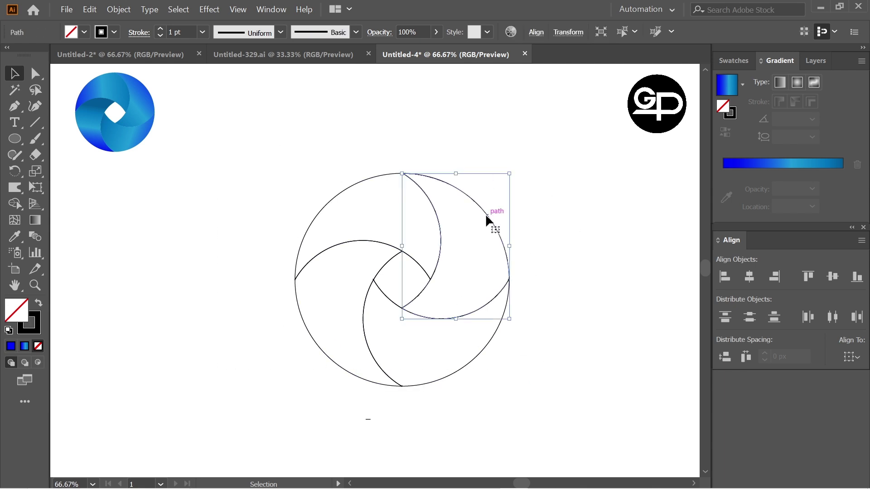
pyautogui.click(742, 84)
pyautogui.click(666, 133)
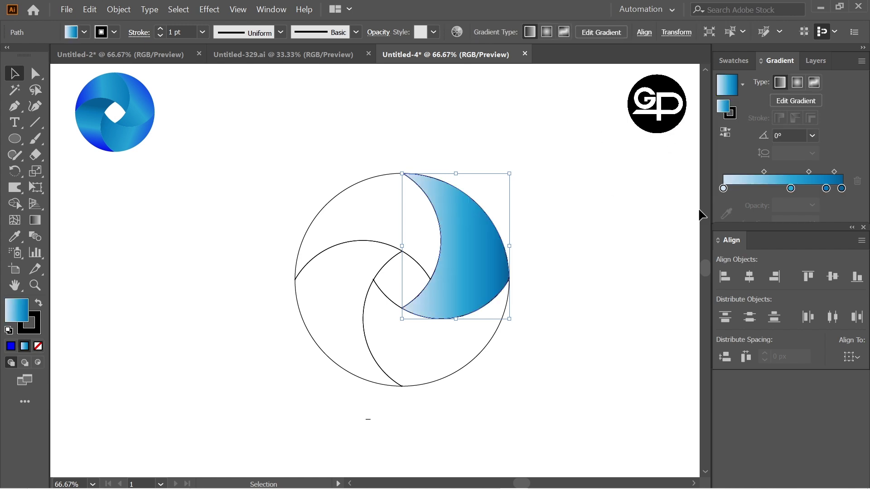
pyautogui.doubleClick(723, 188)
pyautogui.click(745, 234)
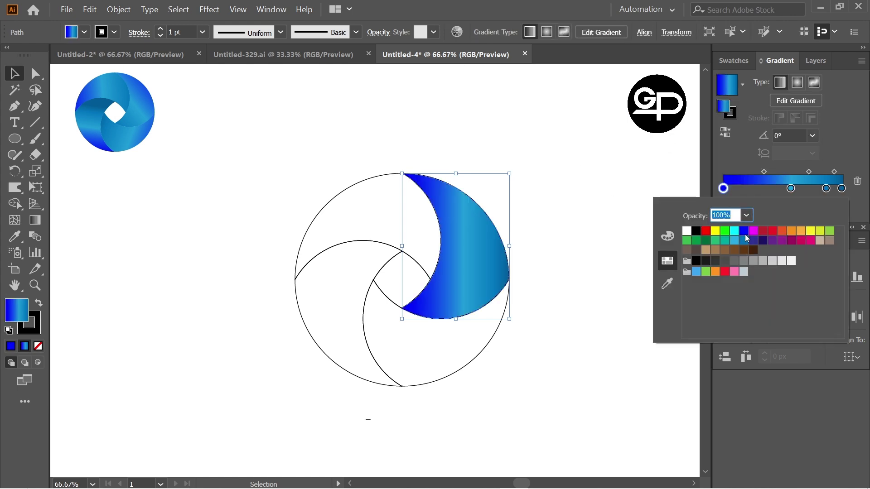
pyautogui.click(360, 186)
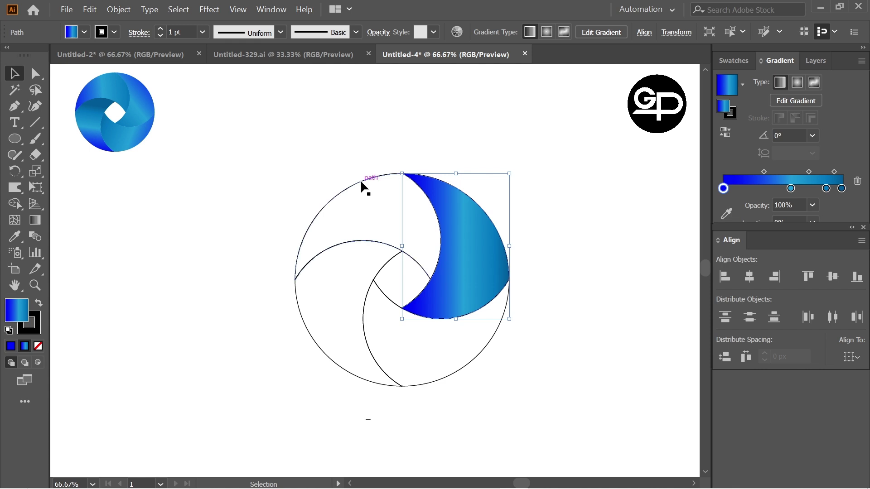
# Apply the same blue gradient fill to the upper-left, lower-right and lower-left blades, leaving the central opening unfilled.
pyautogui.click(360, 180)
pyautogui.click(729, 90)
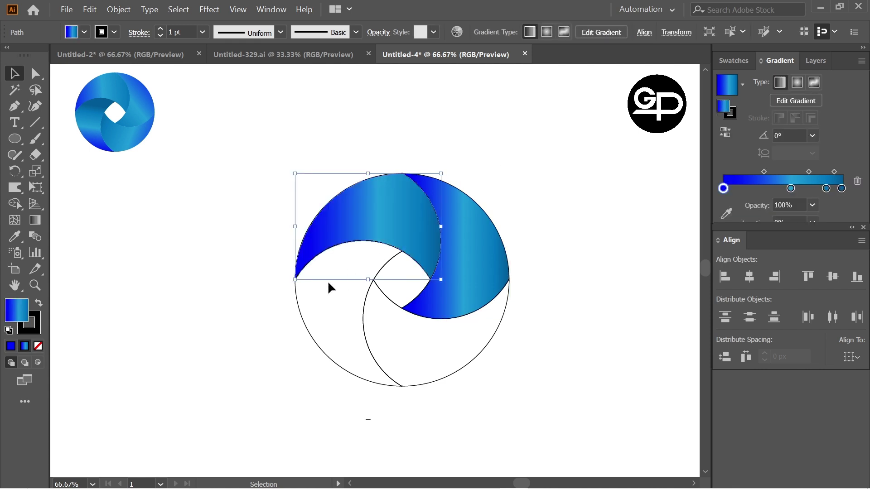
pyautogui.click(369, 305)
pyautogui.click(366, 309)
pyautogui.click(728, 88)
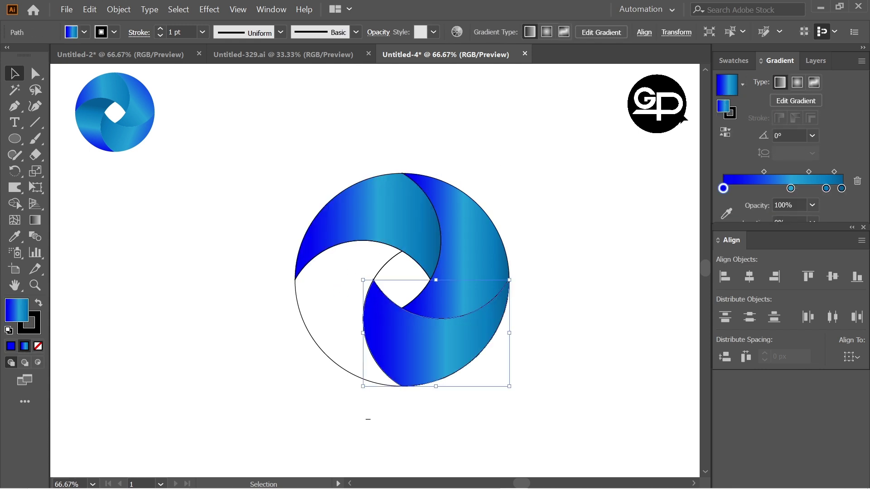
pyautogui.click(387, 264)
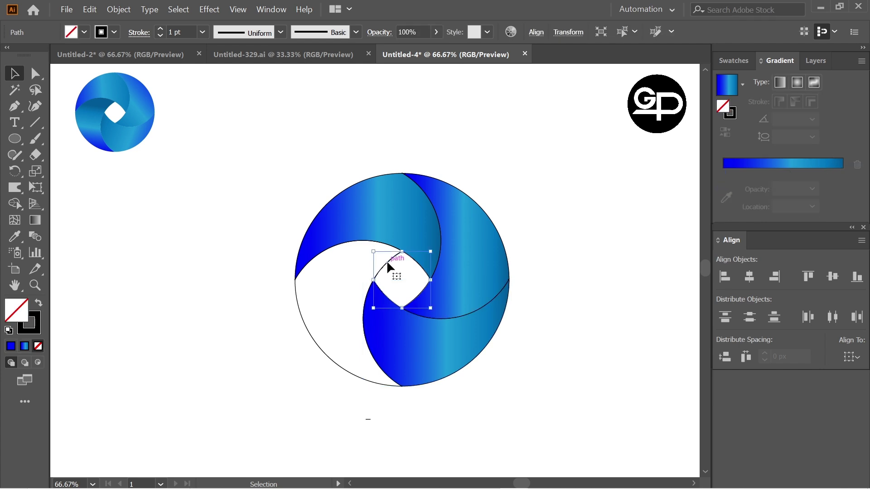
pyautogui.click(351, 242)
pyautogui.click(735, 93)
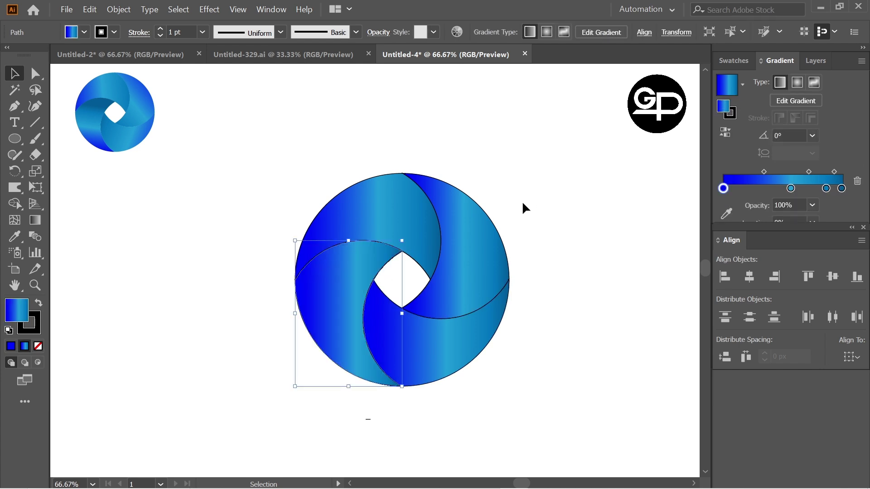
pyautogui.click(533, 221)
pyautogui.moveTo(260, 141); pyautogui.dragTo(545, 389)
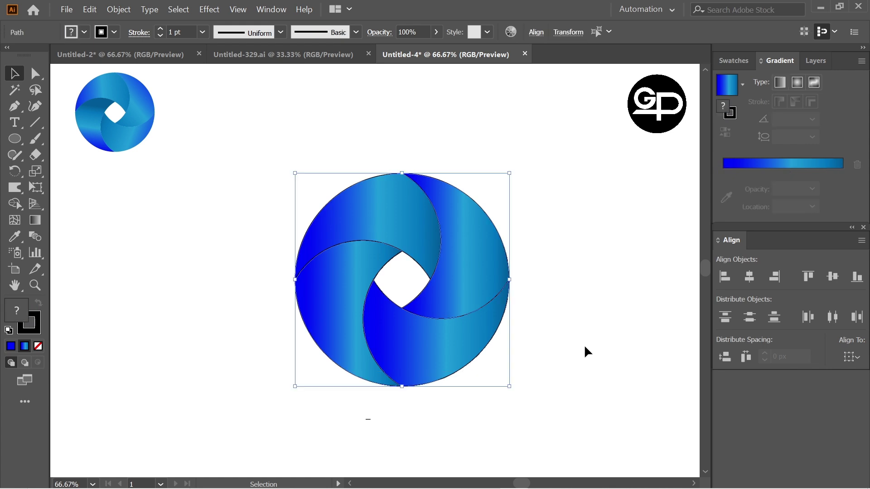
pyautogui.click(302, 136)
# Redirect the upper-right blade's gradient to run downward at about -104°, starting just above the blade.
pyautogui.click(471, 230)
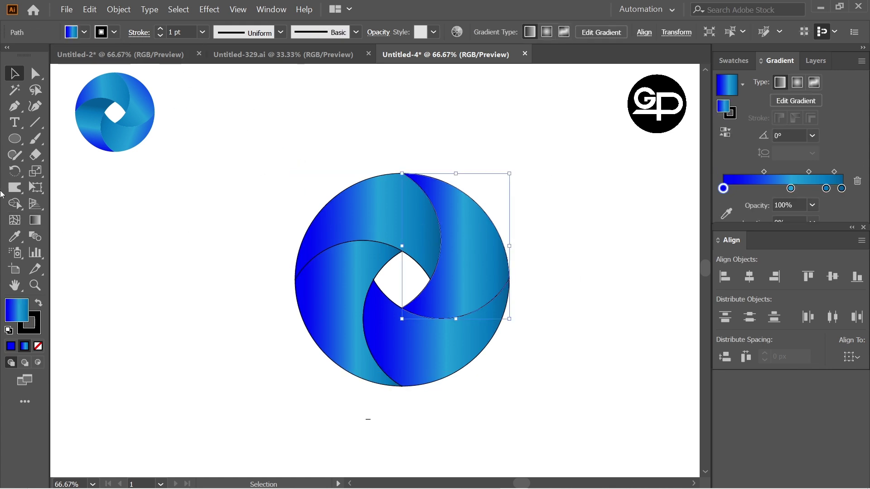
pyautogui.click(36, 222)
pyautogui.moveTo(472, 162); pyautogui.dragTo(418, 383)
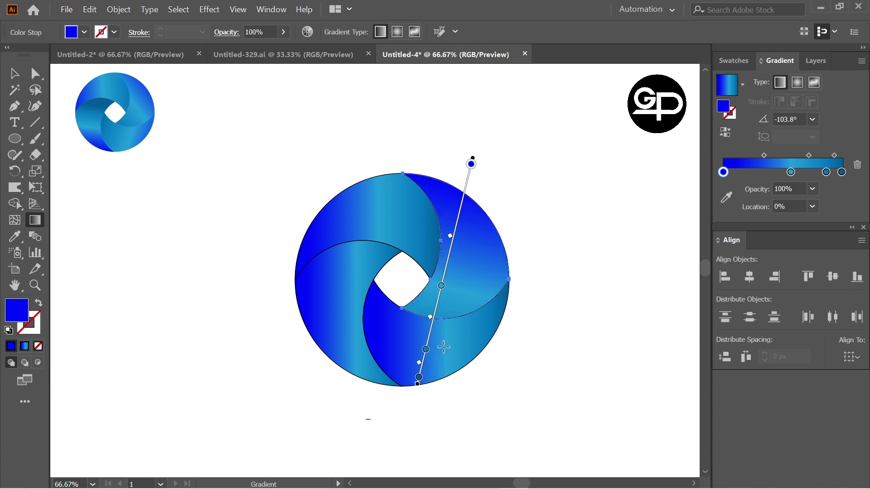
pyautogui.click(14, 73)
# Redirect the upper-left blade's gradient diagonally from outside the circle through the central opening, at about -37°.
pyautogui.click(377, 219)
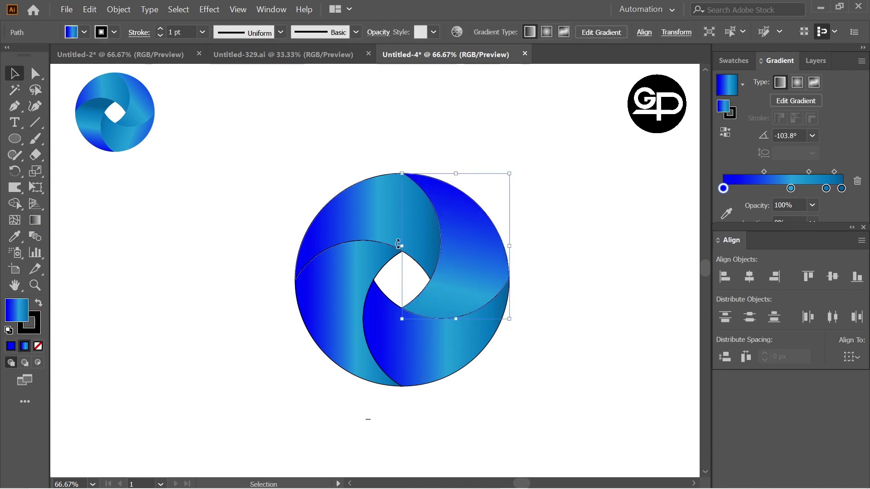
pyautogui.click(35, 220)
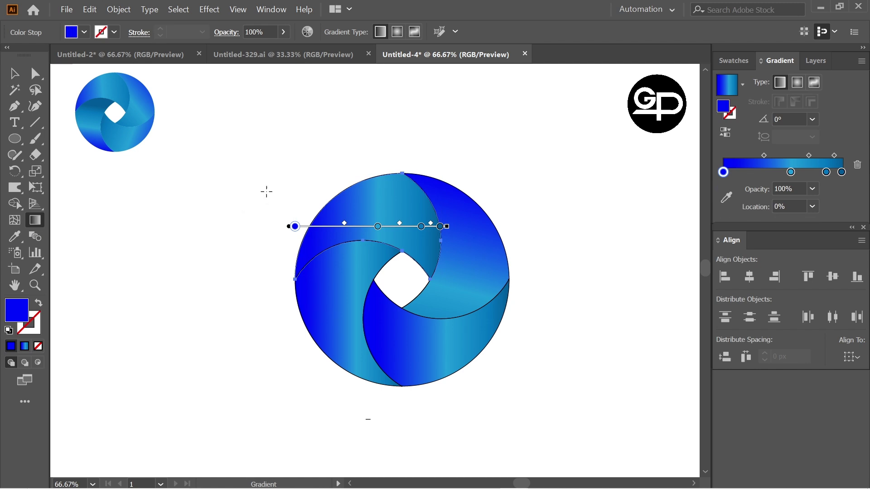
pyautogui.moveTo(267, 186); pyautogui.dragTo(492, 301)
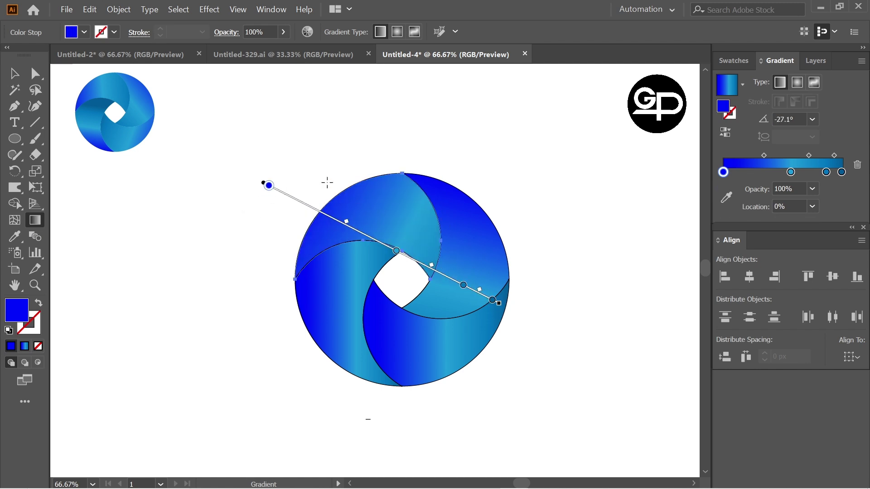
pyautogui.moveTo(296, 187)
pyautogui.mouseDown()
pyautogui.moveTo(460, 288)
pyautogui.moveTo(447, 300)
pyautogui.mouseUp()
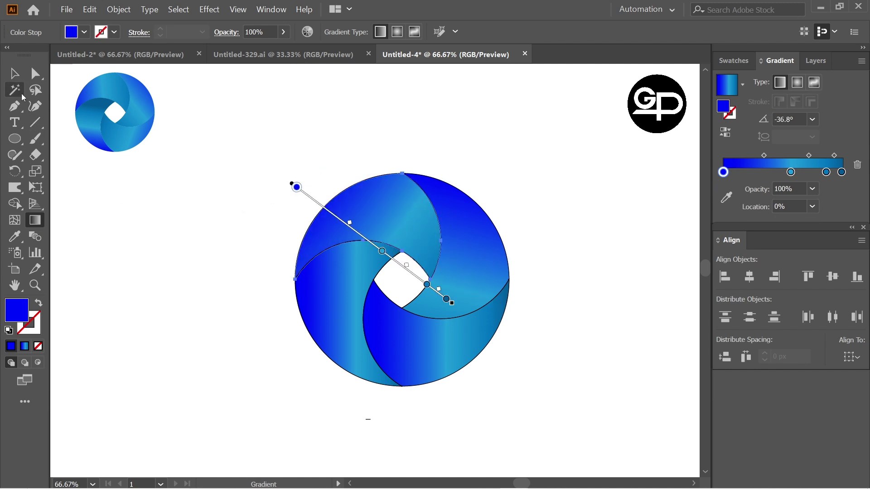
pyautogui.click(14, 73)
# Redirect the lower-left blade's gradient from outside the circle toward the central opening at about 42°, with blue on the outer edge.
pyautogui.click(358, 323)
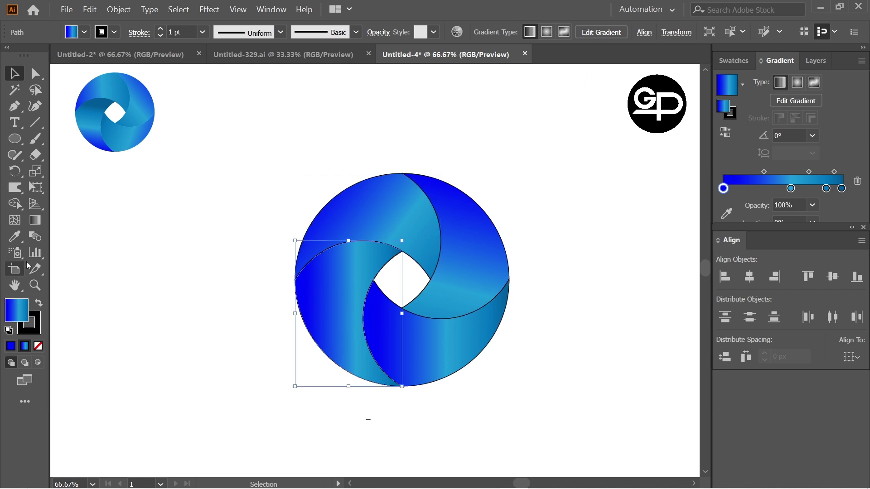
pyautogui.click(36, 220)
pyautogui.moveTo(324, 422); pyautogui.dragTo(365, 271)
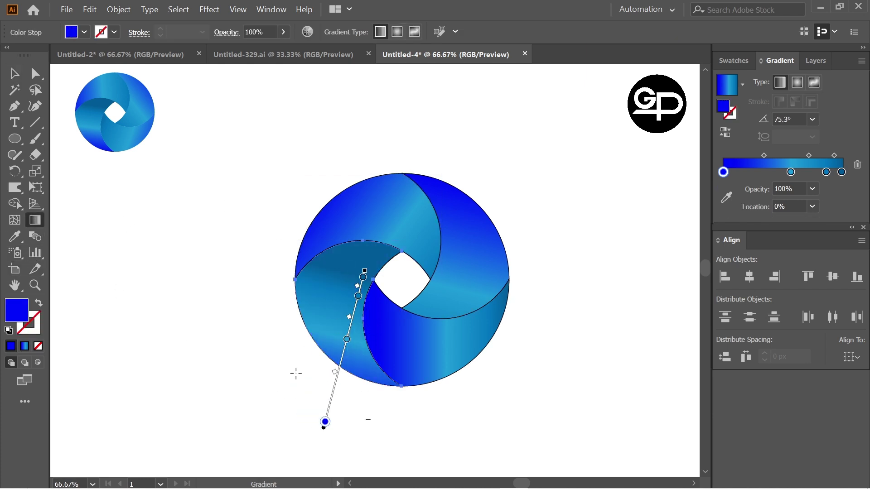
pyautogui.moveTo(292, 380); pyautogui.dragTo(401, 273)
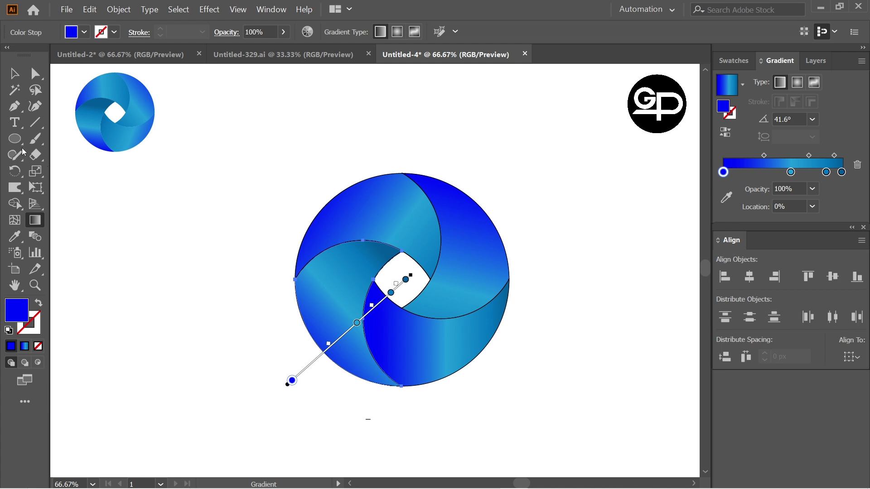
pyautogui.click(14, 73)
# Redirect the lower-right blade's gradient from outside the circle inward to its inner curve at about 164°, keeping blue on the outer edge.
pyautogui.click(451, 359)
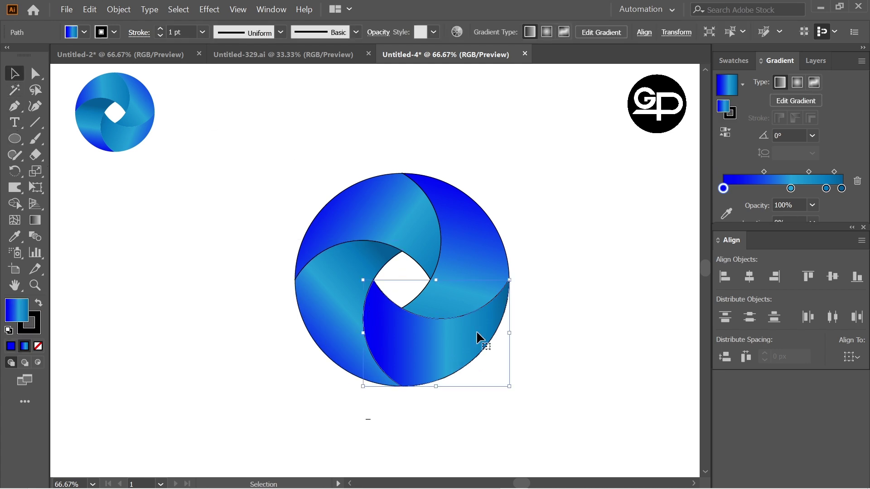
pyautogui.click(36, 221)
pyautogui.moveTo(573, 363); pyautogui.dragTo(316, 297)
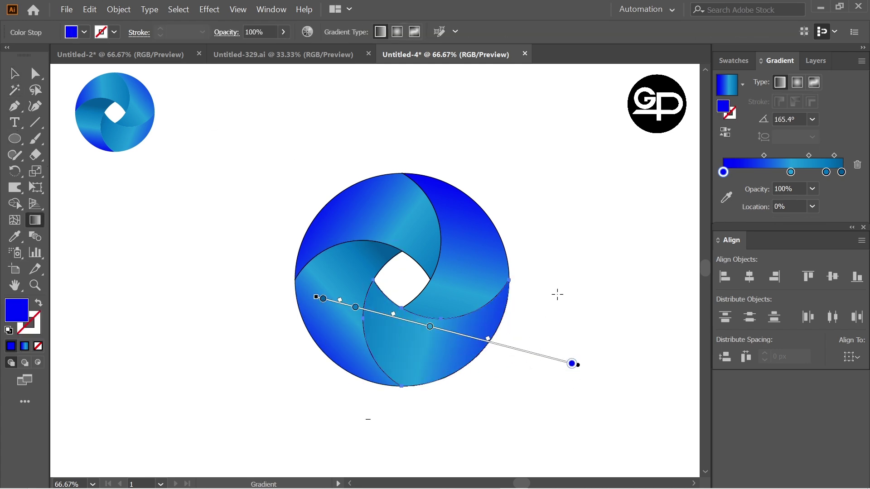
pyautogui.moveTo(488, 206); pyautogui.dragTo(384, 400)
pyautogui.moveTo(551, 360); pyautogui.dragTo(361, 319)
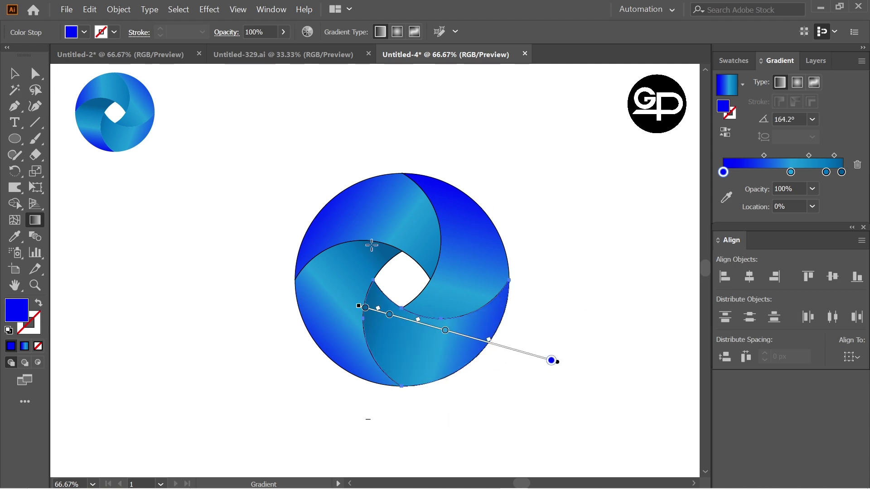
pyautogui.click(14, 73)
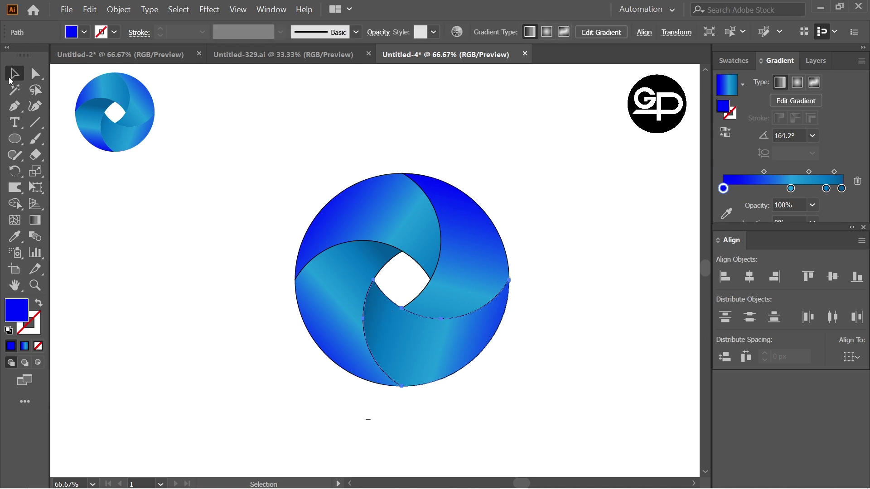
# Redraw the upper-right blade's gradient from well above the circle down past the blade's lower edge, at about -81°.
pyautogui.click(569, 290)
pyautogui.click(460, 225)
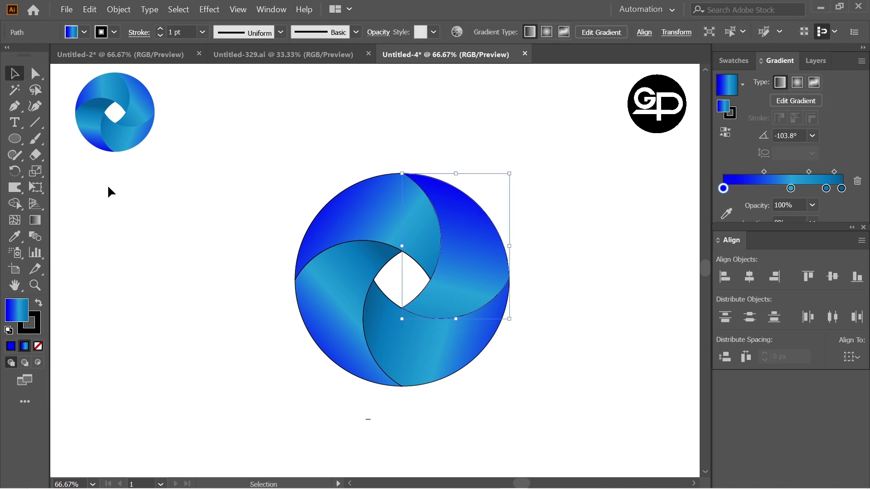
pyautogui.click(35, 221)
pyautogui.moveTo(429, 121); pyautogui.dragTo(462, 339)
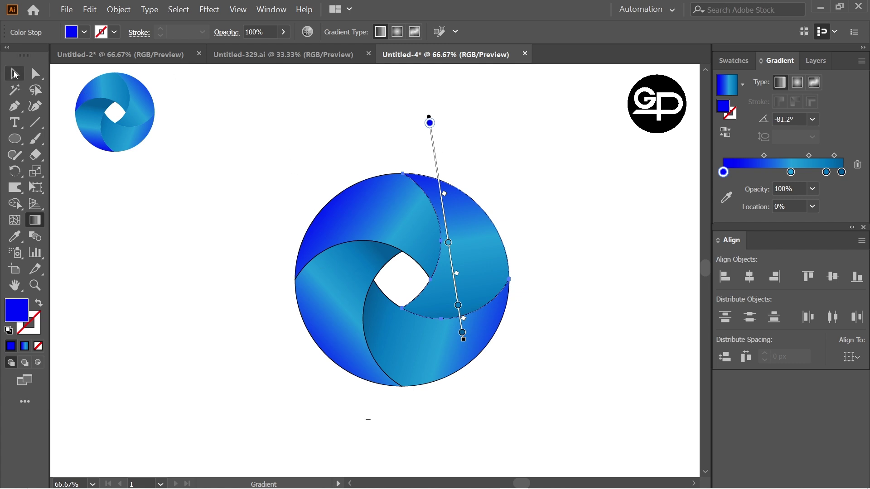
pyautogui.click(14, 74)
# Redraw the upper-left blade's gradient from well outside the circle across to the neighbouring blade, at about -9°.
pyautogui.click(356, 230)
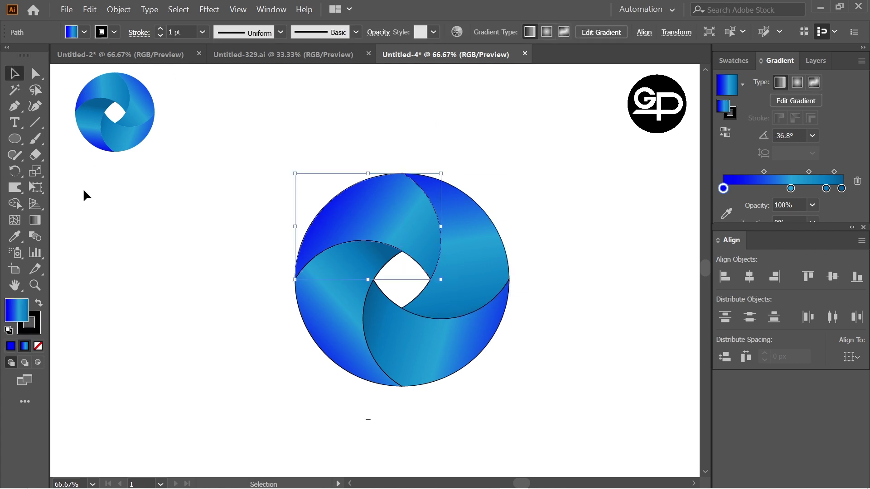
pyautogui.click(35, 220)
pyautogui.moveTo(213, 203); pyautogui.dragTo(474, 246)
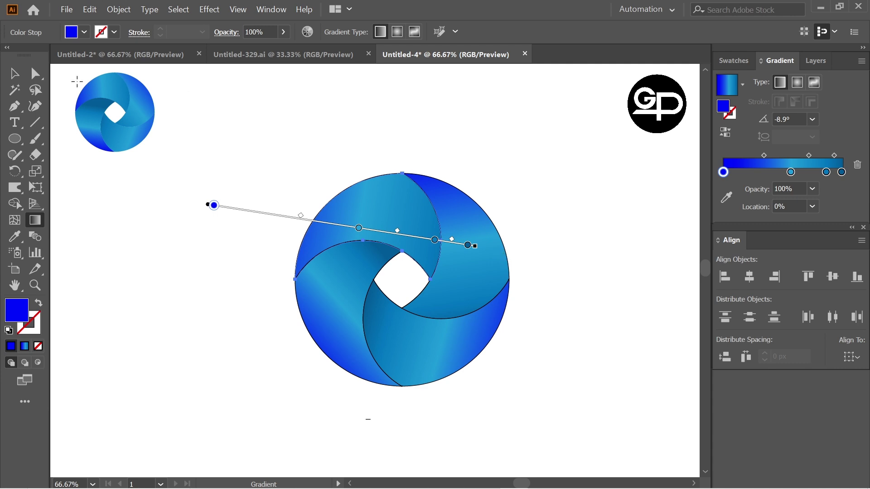
pyautogui.click(14, 73)
# Select all the logo shapes and remove their black outline by setting the stroke to None.
pyautogui.click(352, 123)
pyautogui.moveTo(249, 97); pyautogui.dragTo(568, 401)
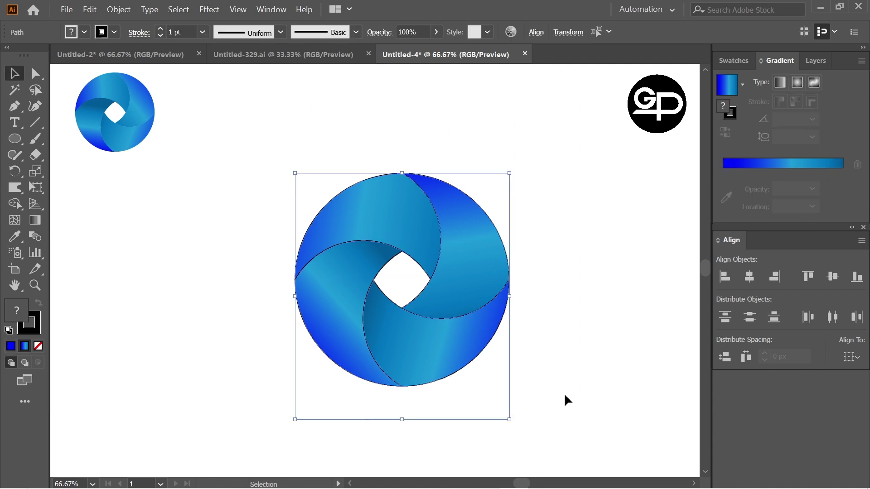
pyautogui.click(84, 32)
pyautogui.click(10, 55)
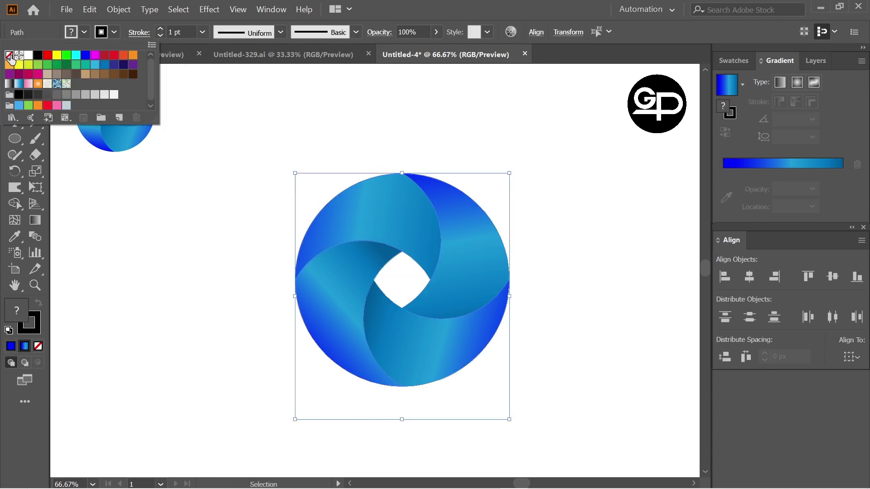
pyautogui.click(348, 139)
pyautogui.click(351, 141)
# Group the logo shapes, enlarge the logo slightly and reposition it near the middle of the canvas.
pyautogui.moveTo(289, 154)
pyautogui.mouseDown()
pyautogui.moveTo(536, 369)
pyautogui.moveTo(583, 439)
pyautogui.mouseUp()
pyautogui.hotkey('ctrl', 'g')
pyautogui.moveTo(480, 308); pyautogui.dragTo(468, 285)
pyautogui.moveTo(552, 411); pyautogui.dragTo(550, 350)
pyautogui.click(583, 191)
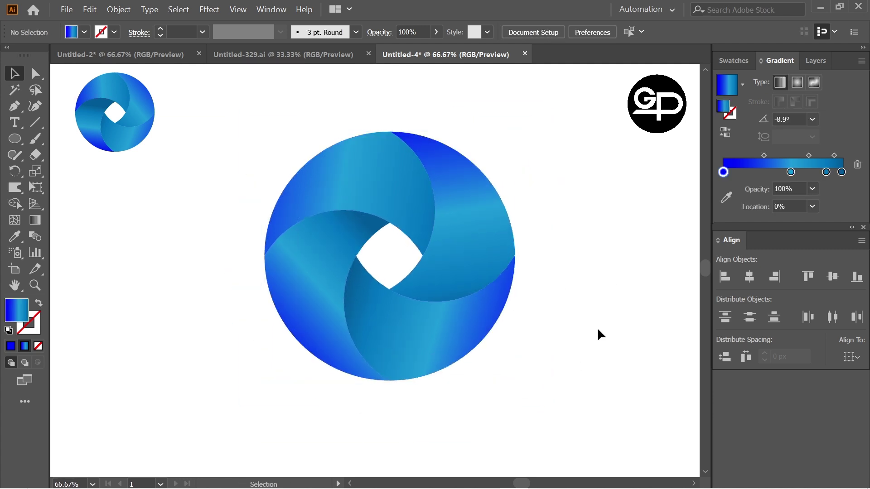